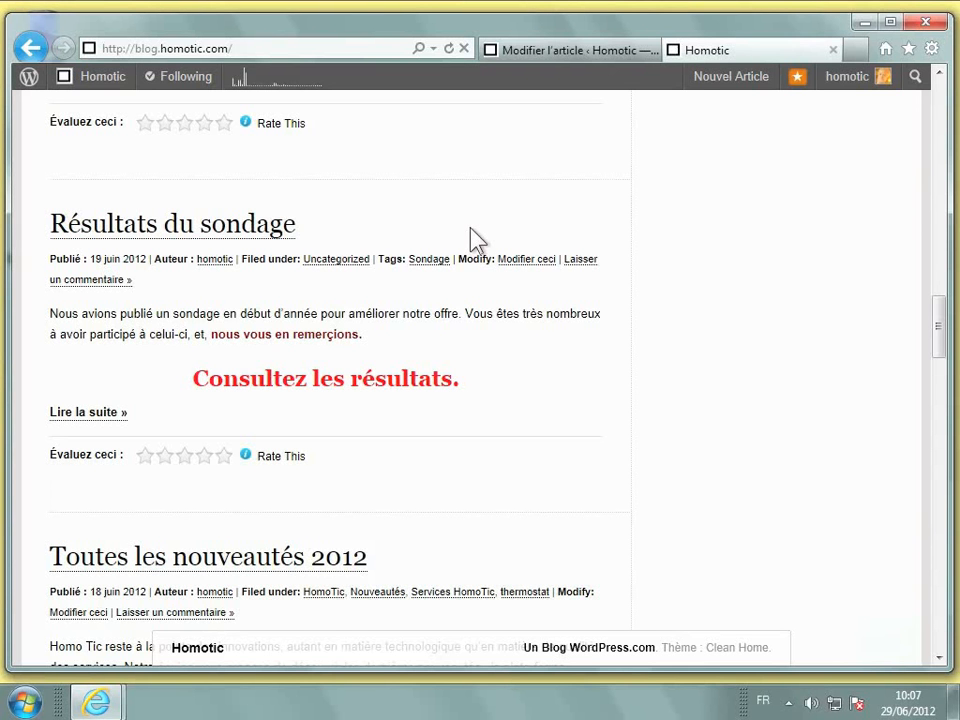
# Step: Create a new article by copying the existing post "Résultats du sondage" as a template
pyautogui.click(520, 52)
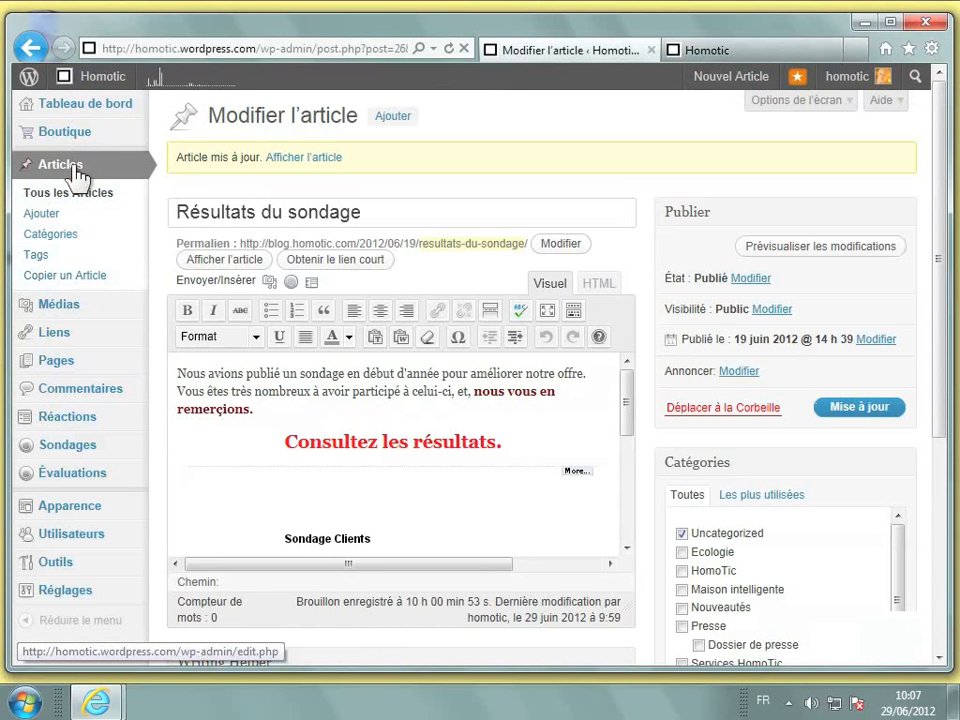
pyautogui.click(68, 277)
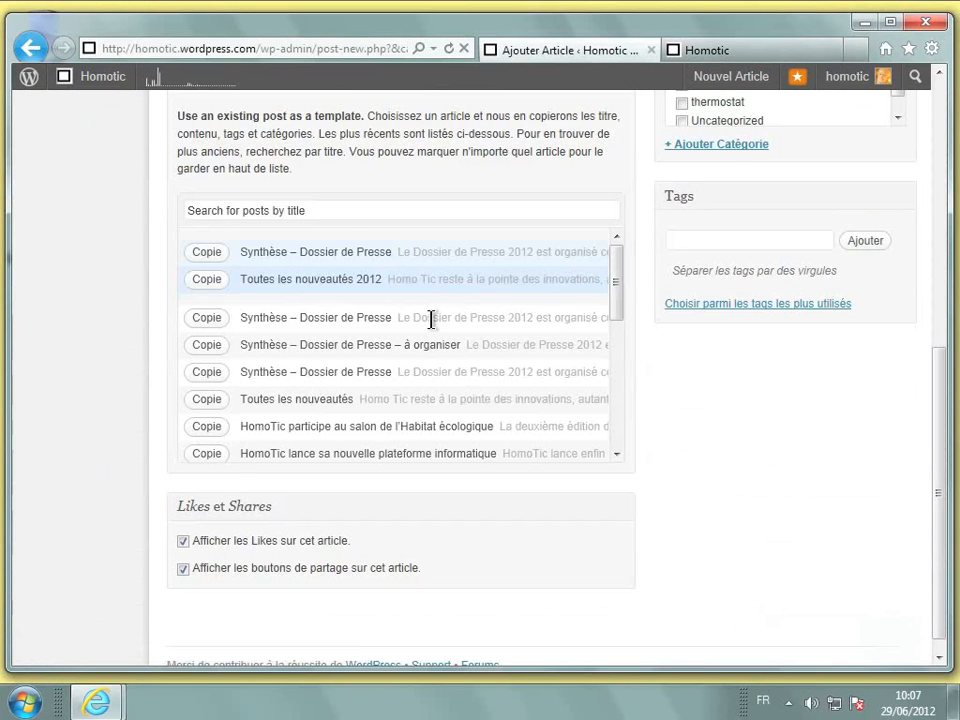
pyautogui.scroll(4, 434, 322)
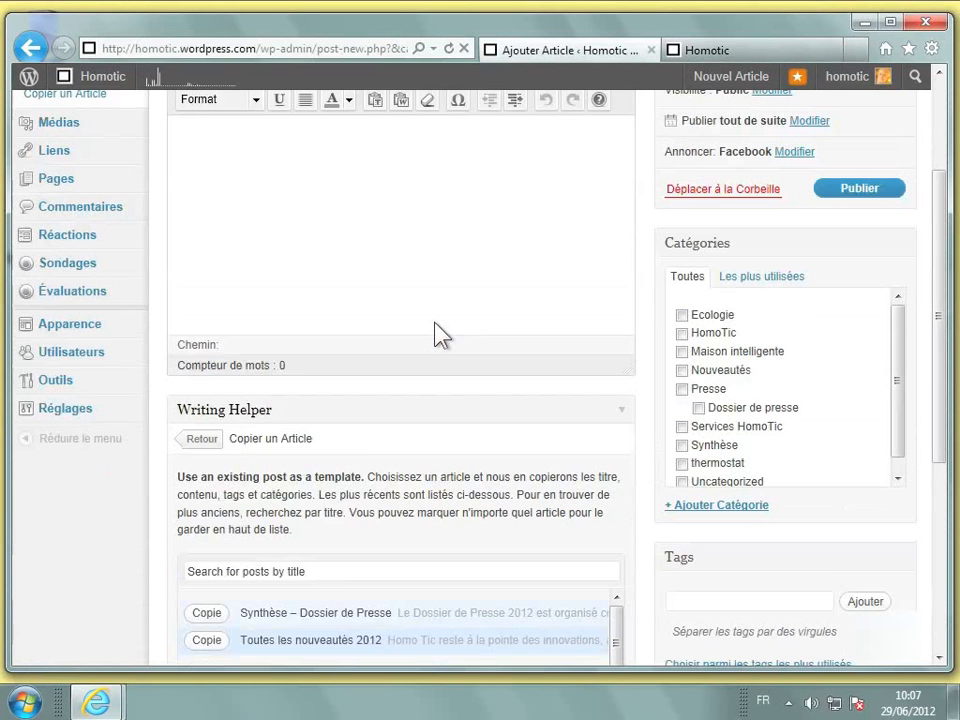
pyautogui.scroll(-1, 434, 321)
pyautogui.scroll(-1, 436, 326)
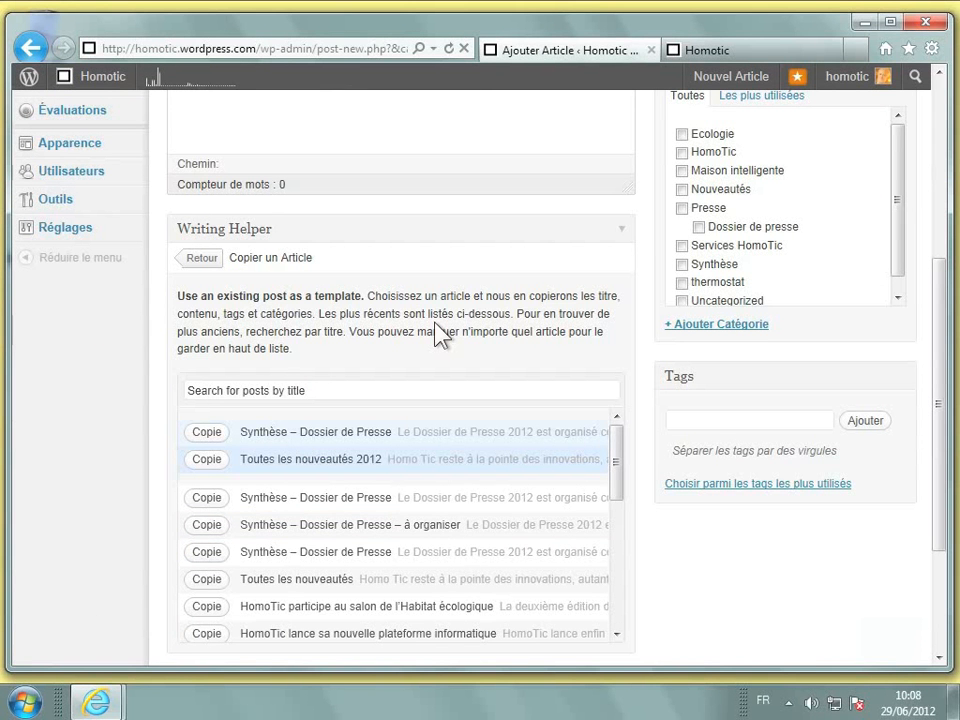
pyautogui.scroll(-2, 436, 326)
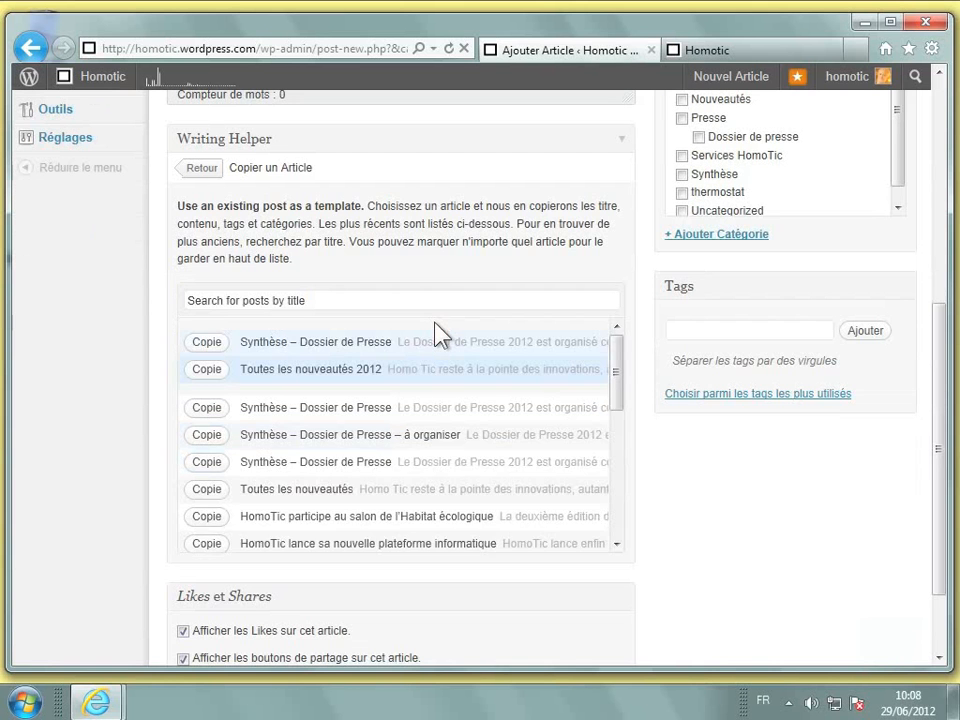
pyautogui.scroll(-1, 435, 323)
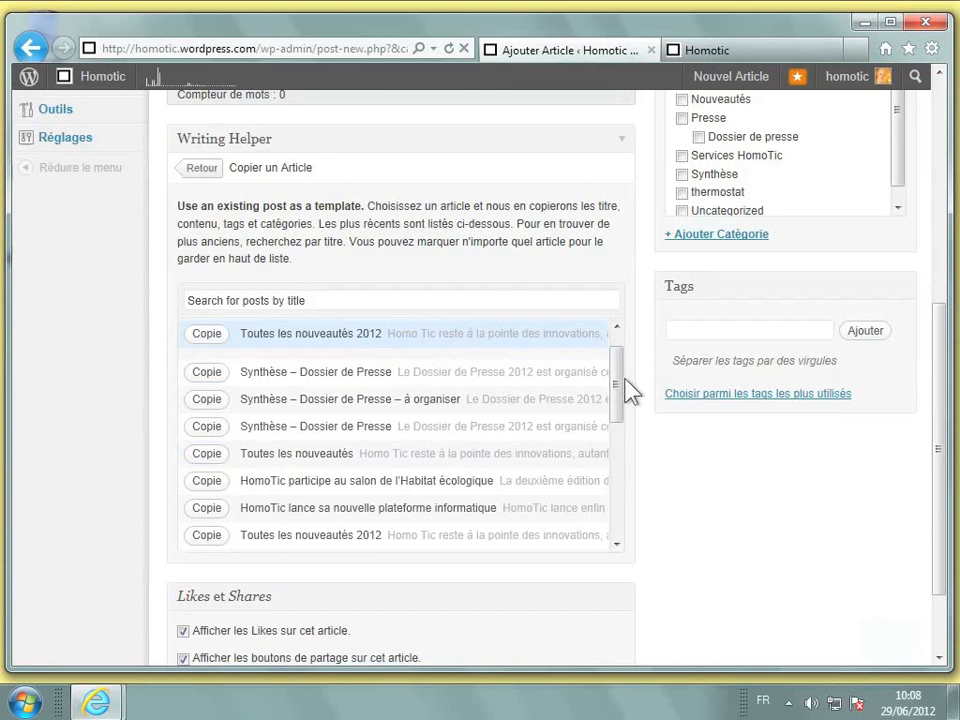
pyautogui.moveTo(620, 385); pyautogui.dragTo(620, 432)
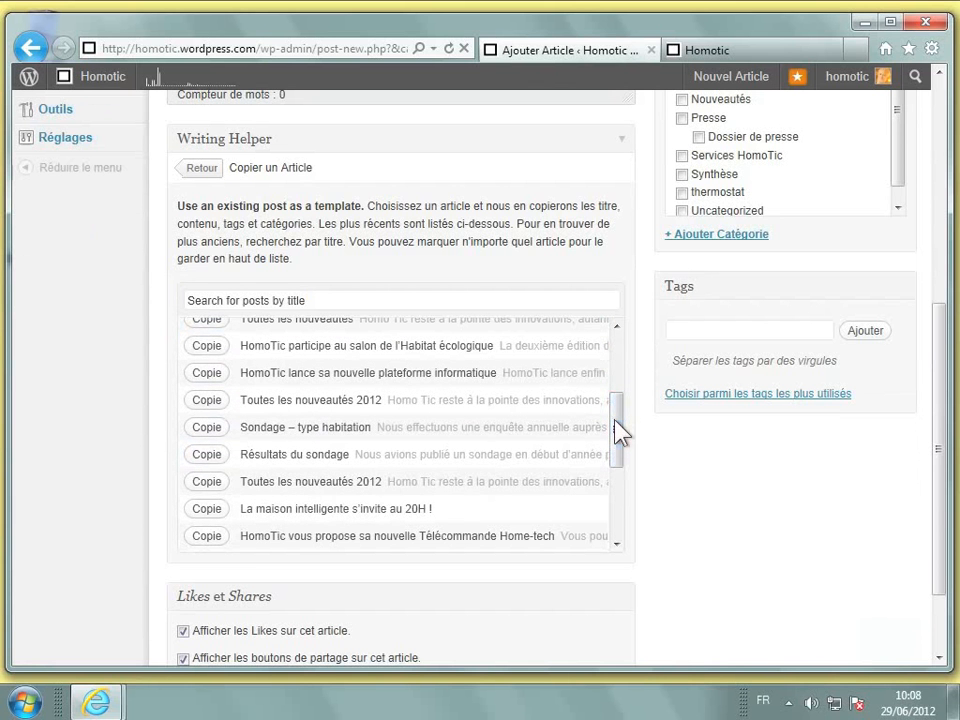
pyautogui.click(212, 455)
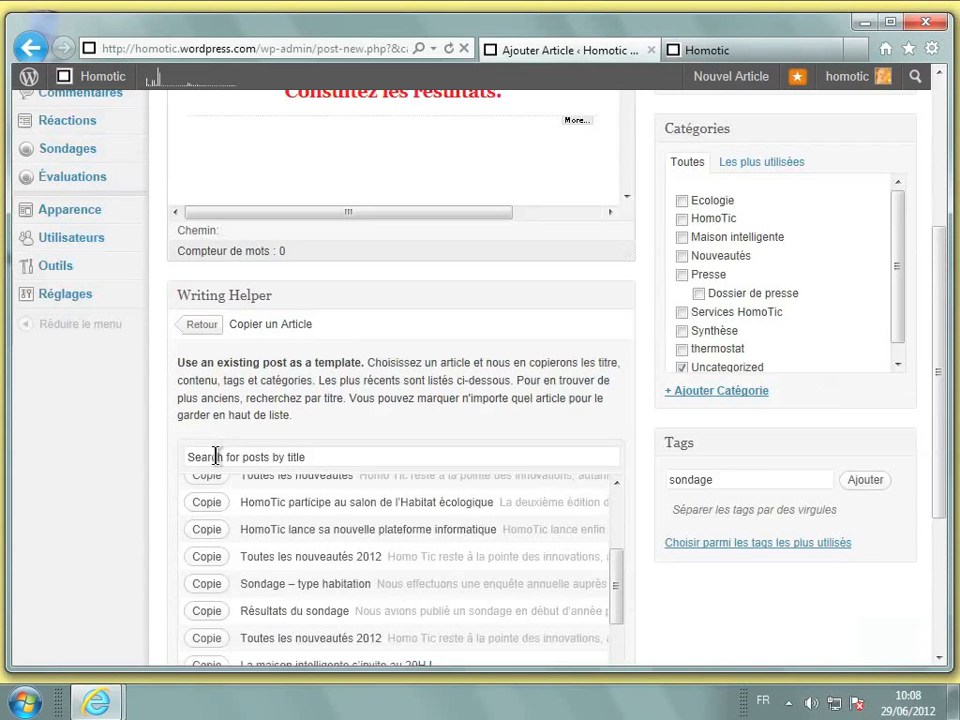
# Step: Extend the copied article's title to "Résultats du sondage - habitat"
pyautogui.scroll(1, 215, 455)
pyautogui.scroll(2, 215, 455)
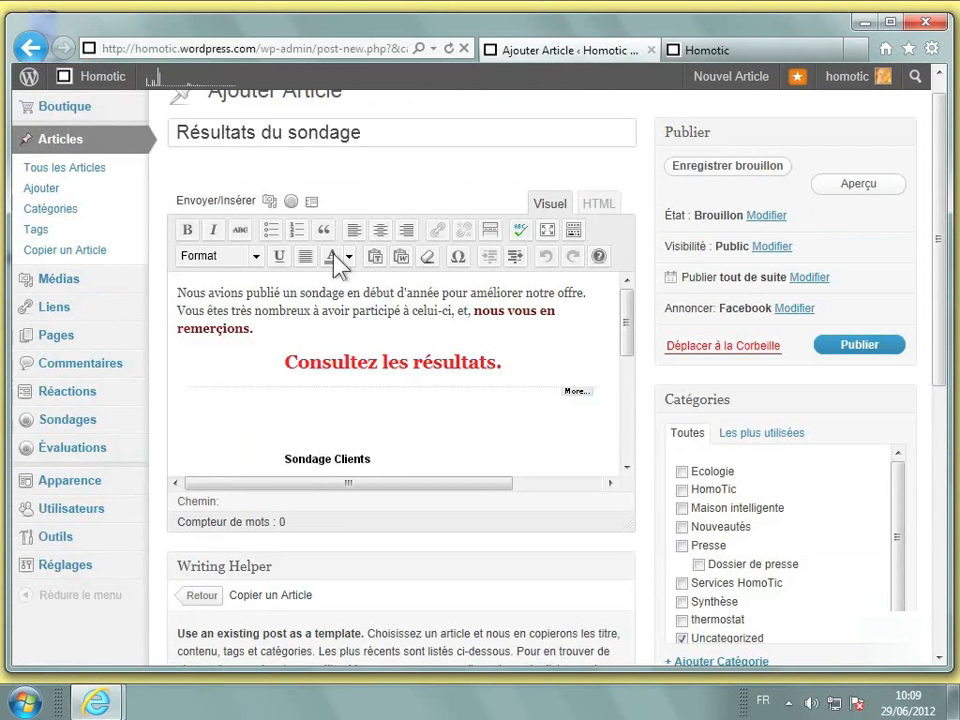
pyautogui.click(390, 131)
pyautogui.write('- habit')
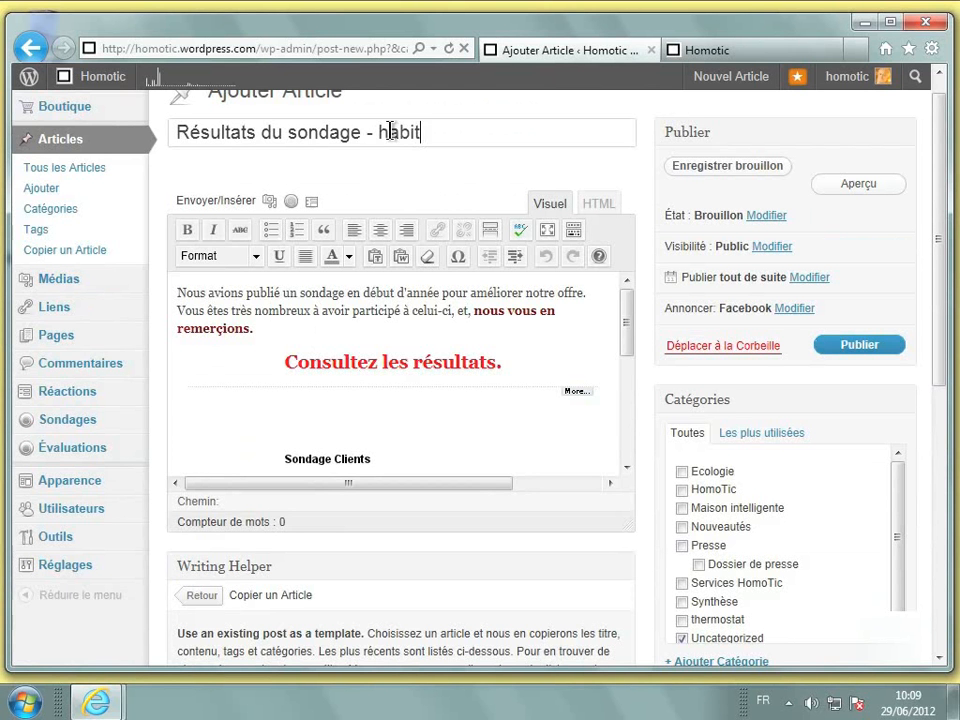
pyautogui.write('at')
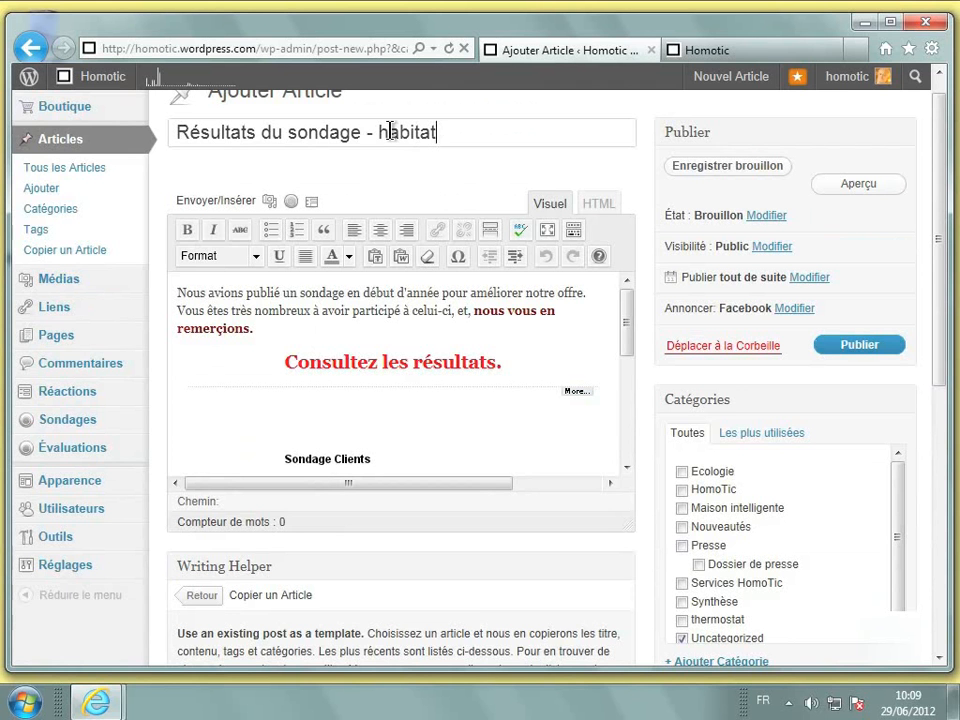
# Step: Insert "concernant l'habitat" after "sondage" in the first sentence of the article body
pyautogui.click(344, 292)
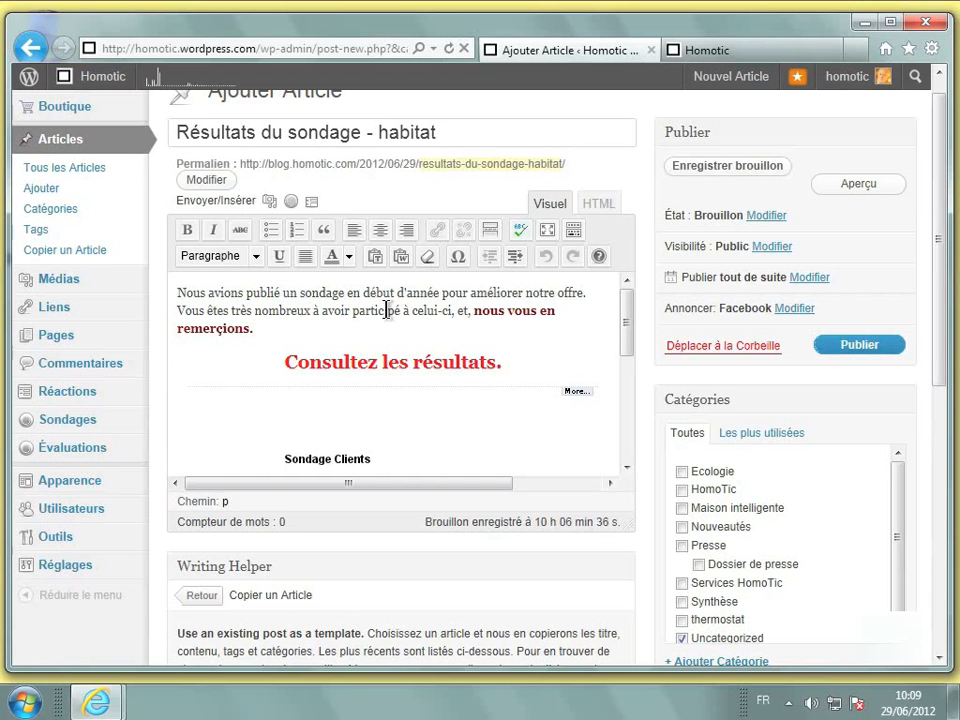
pyautogui.write('concern')
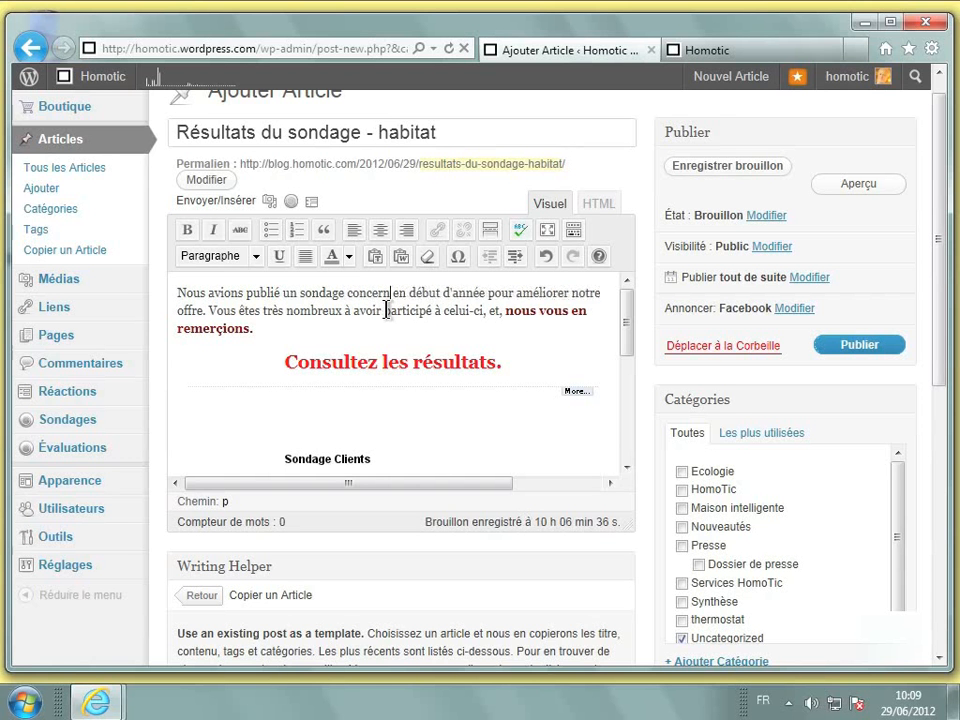
pyautogui.write('ant l')
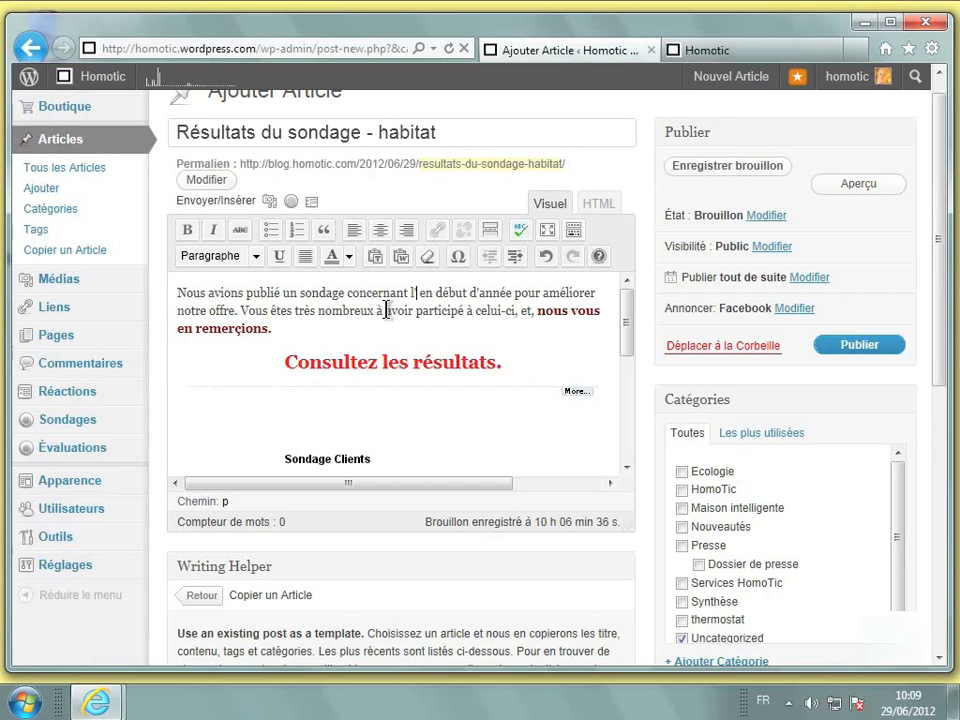
pyautogui.write("'habitat")
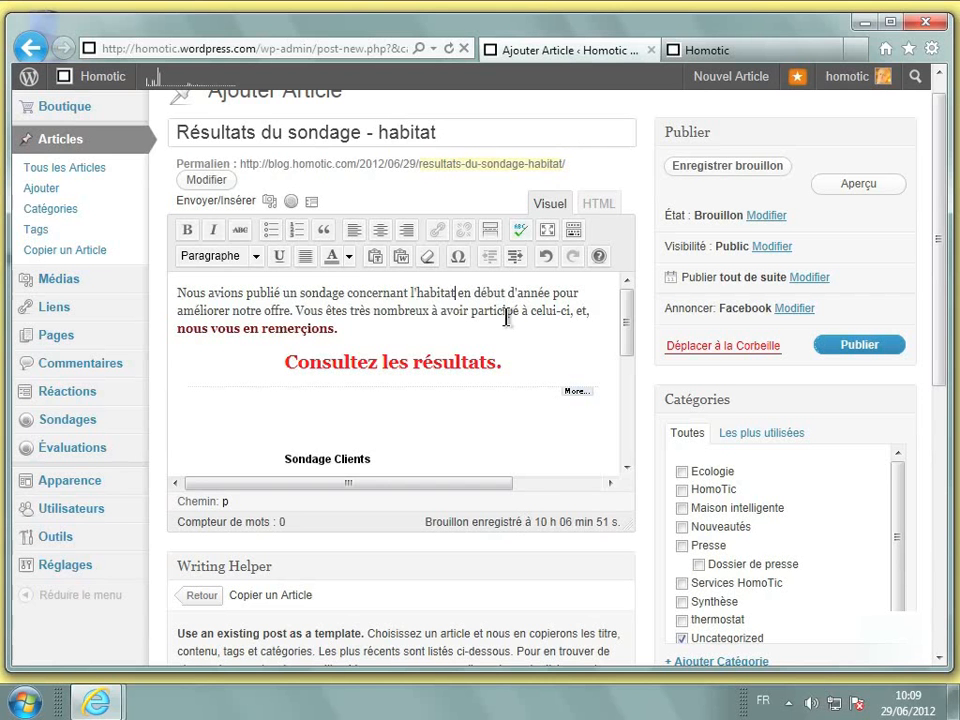
# Step: Extend the red heading to read "Consultez les résultats du sondage habitat."
pyautogui.click(493, 366)
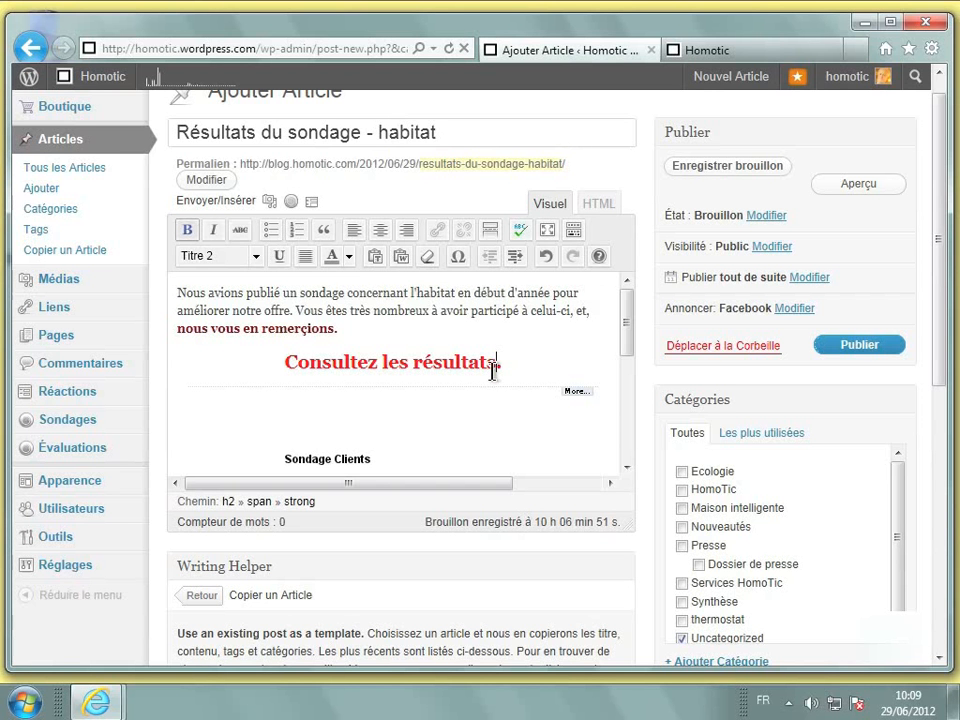
pyautogui.write('.')
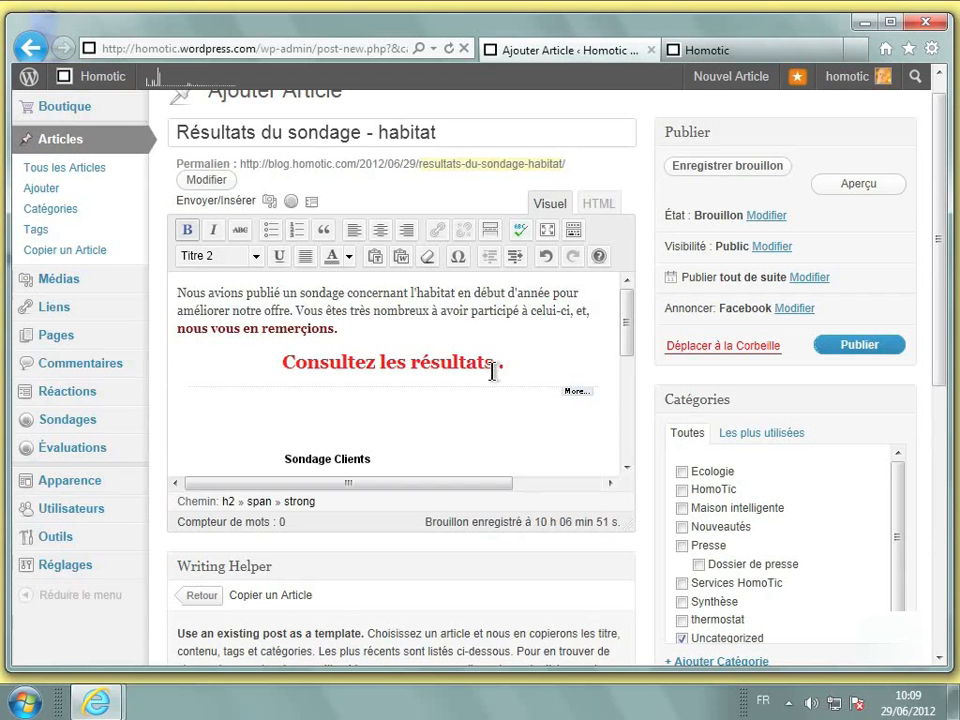
pyautogui.write(' du sonda')
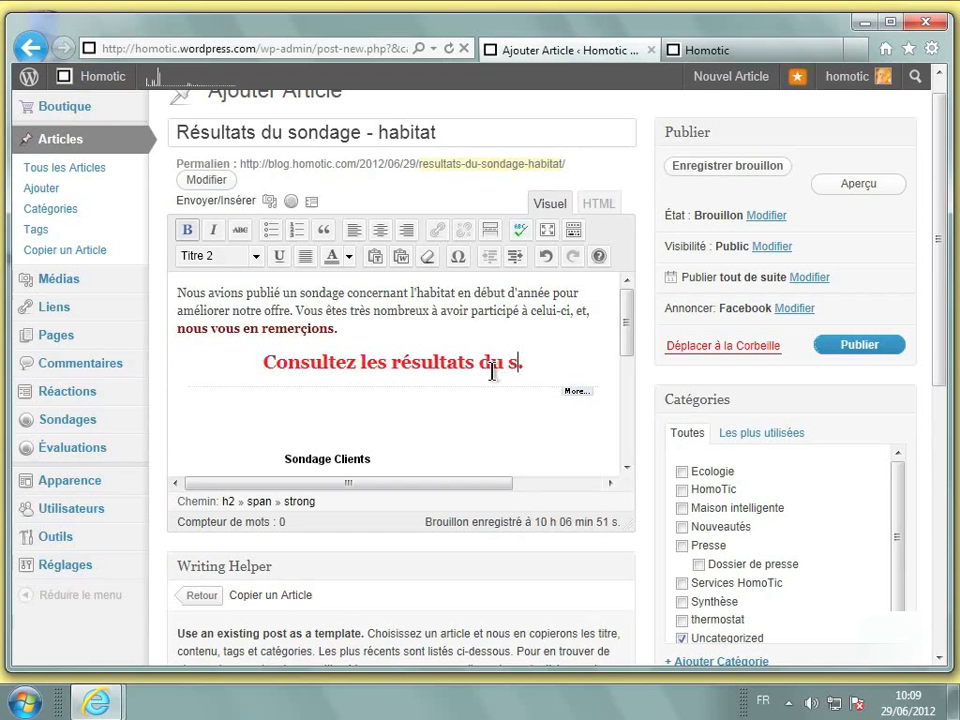
pyautogui.write('ge habitat')
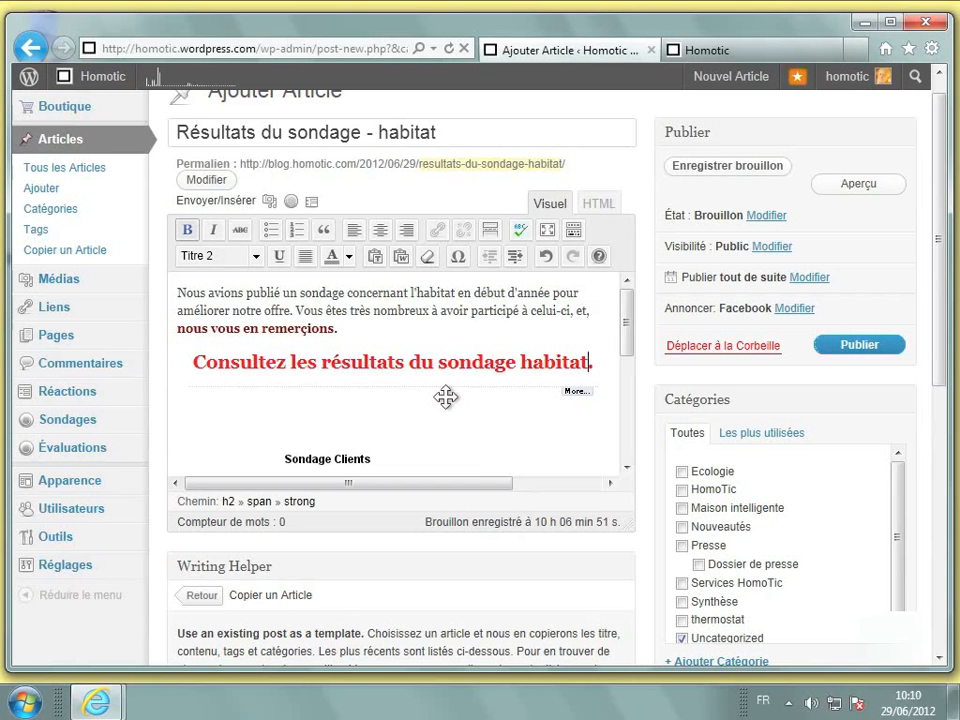
# Step: Delete the old "Sondage Clients" chart image below the heading in the article body
pyautogui.scroll(-1, 445, 397)
pyautogui.scroll(-1, 445, 397)
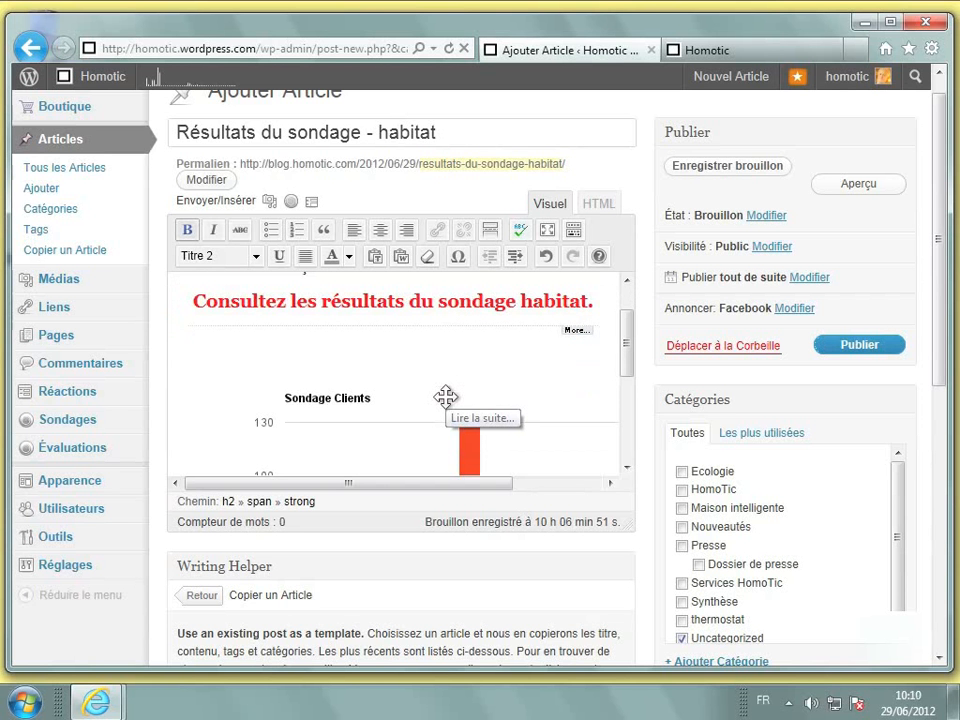
pyautogui.click(445, 397)
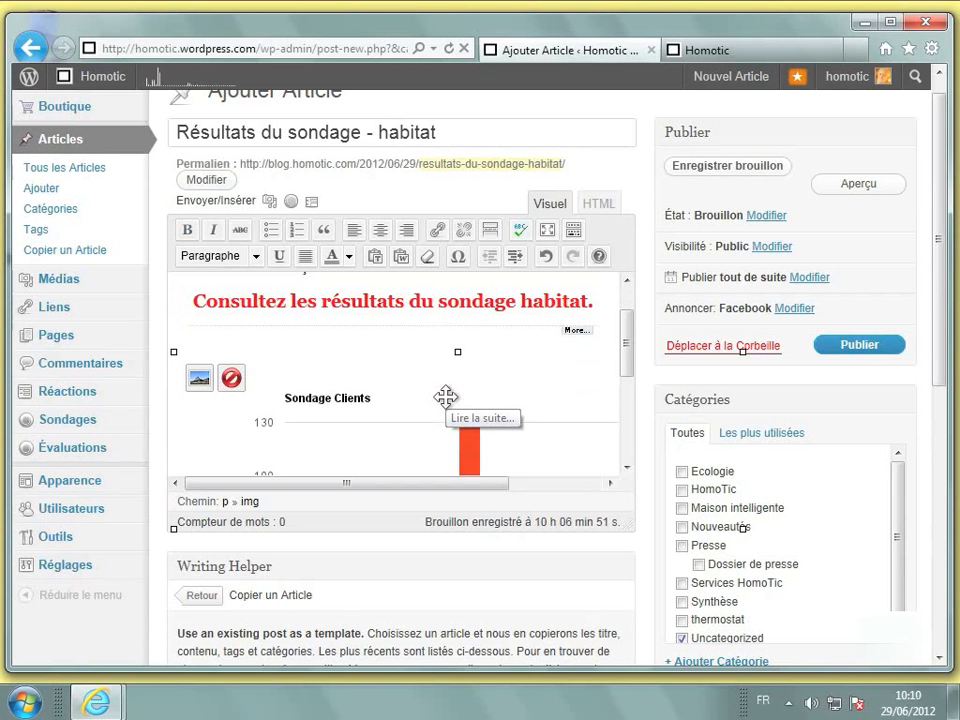
pyautogui.click(231, 379)
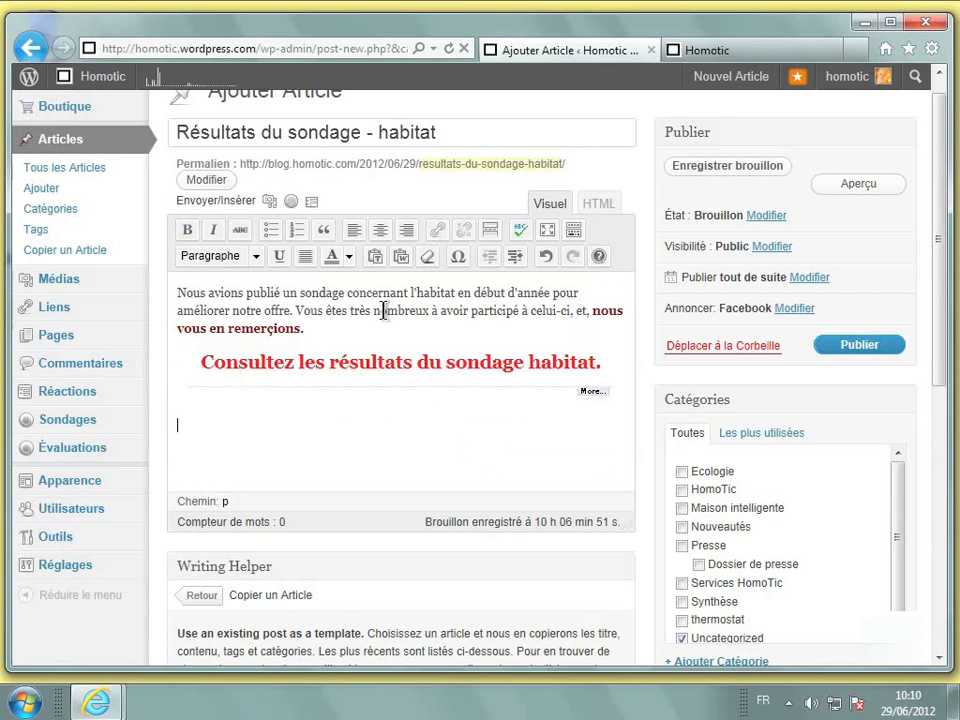
# Step: Upload the image "Sondage clients" from the "blog HomoTic" folder on the desktop as new media for the article
pyautogui.click(273, 204)
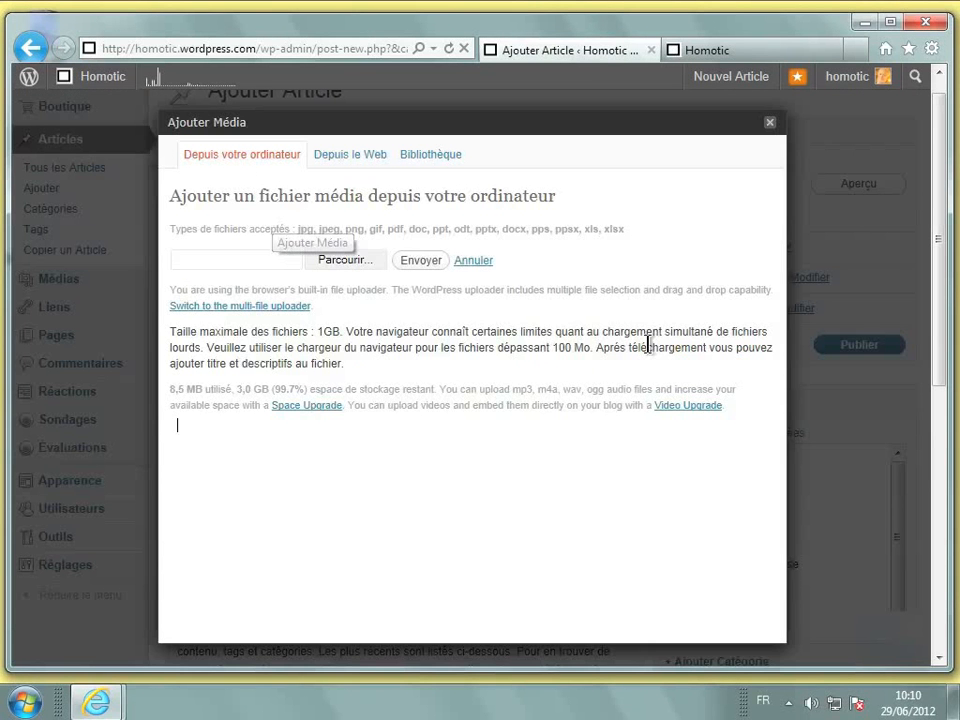
pyautogui.click(357, 264)
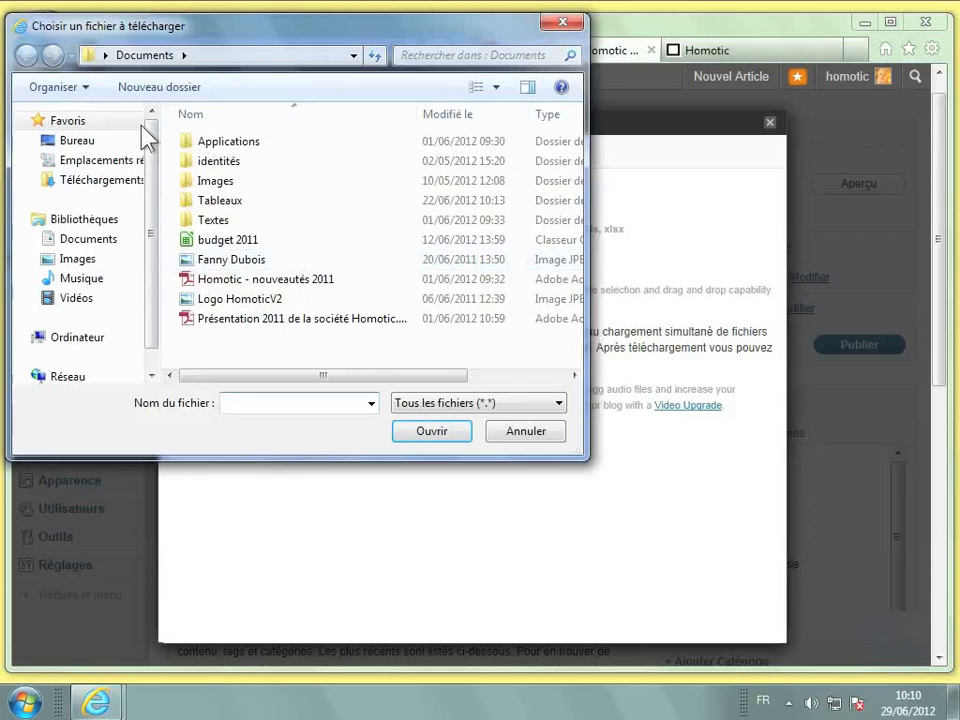
pyautogui.click(73, 143)
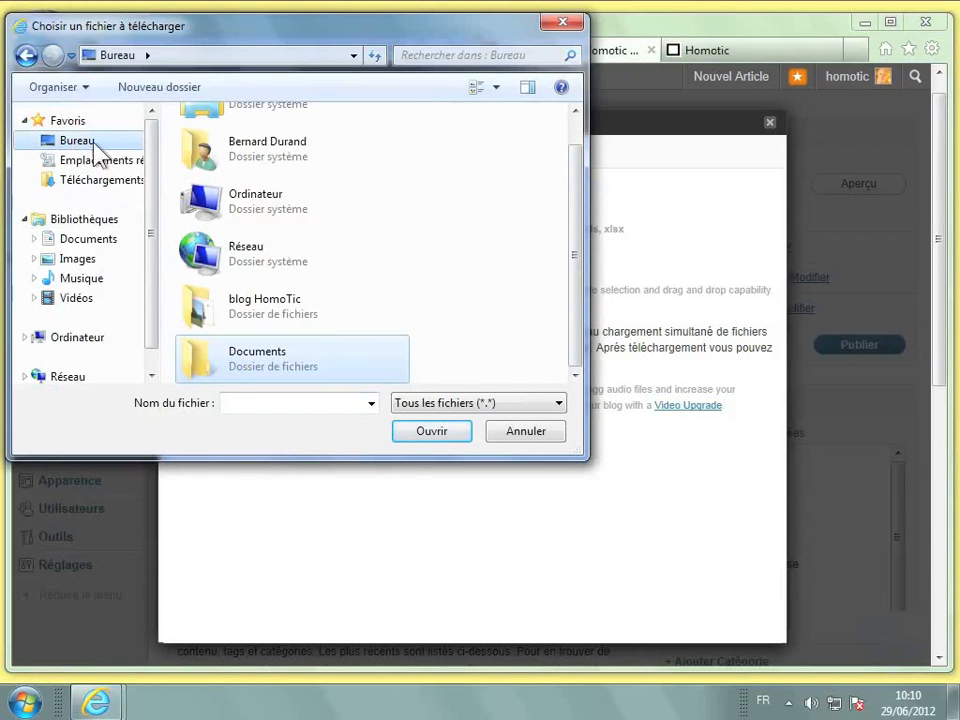
pyautogui.doubleClick(281, 304)
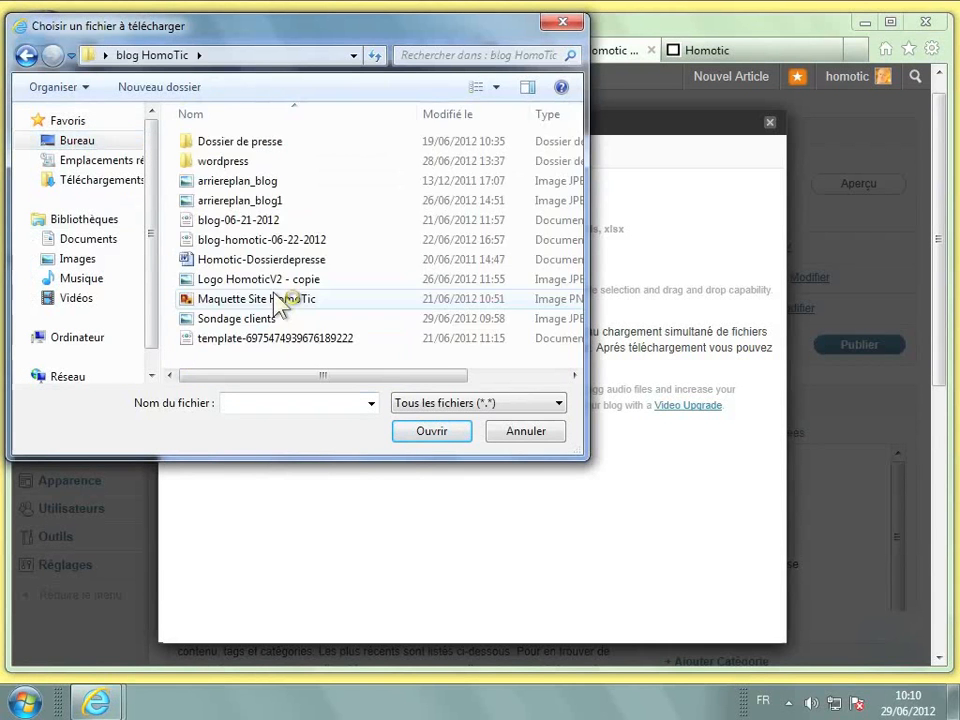
pyautogui.click(258, 320)
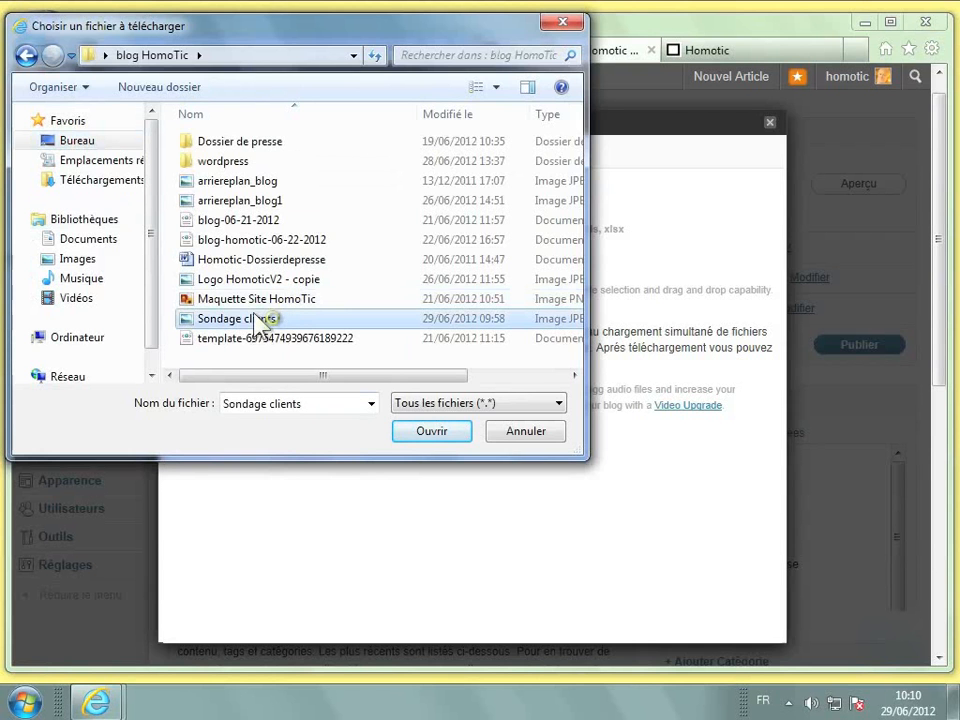
pyautogui.click(421, 433)
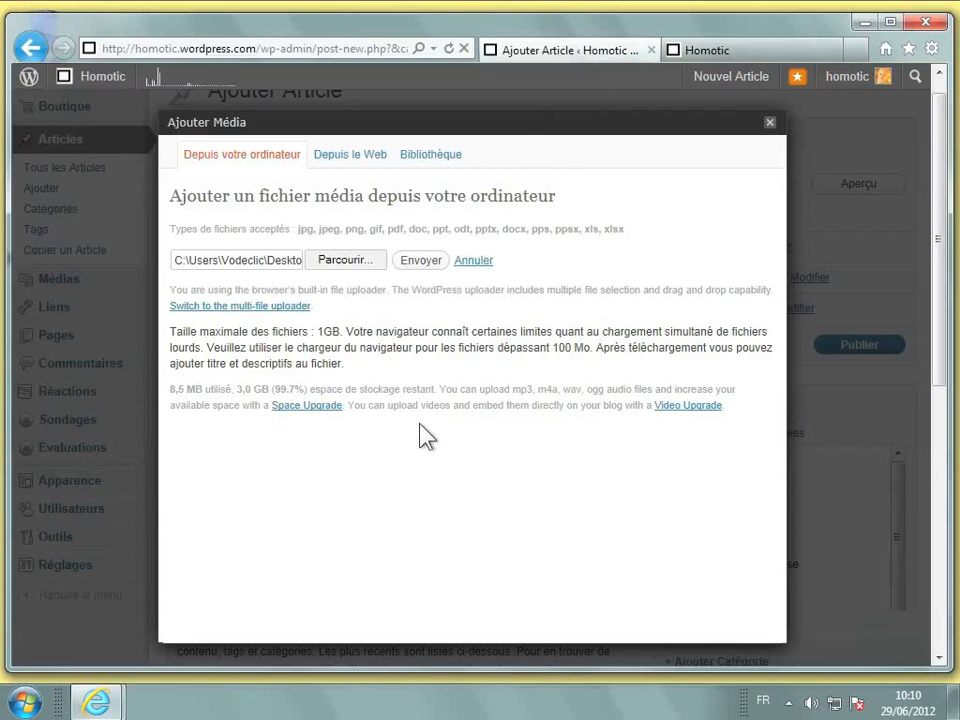
pyautogui.click(421, 261)
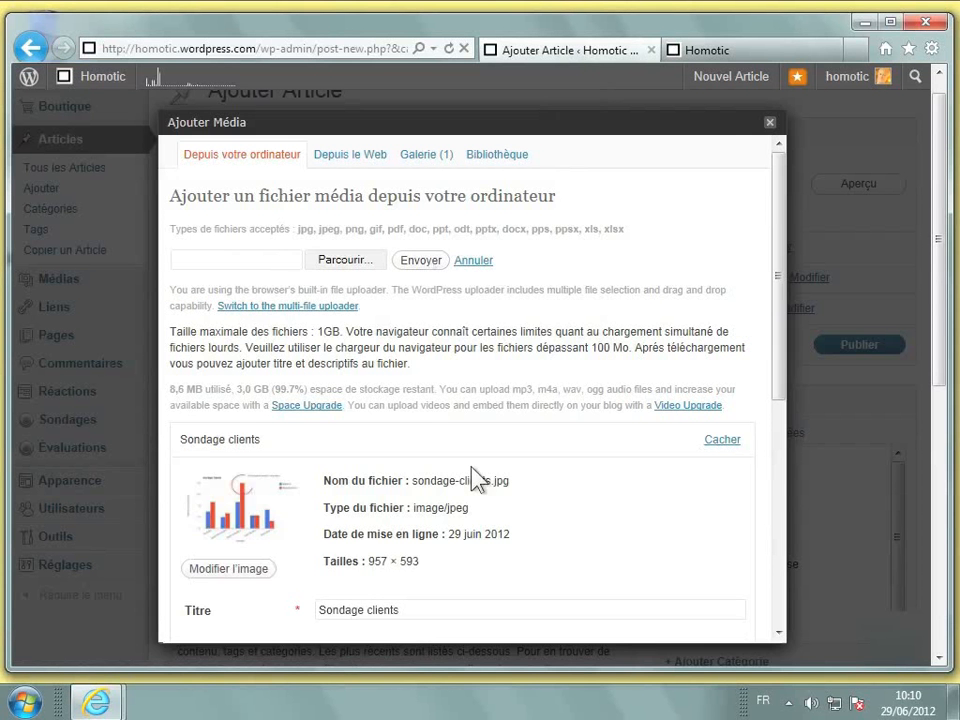
# Step: Insert the uploaded "Sondage clients" image into the article at Medium size with no alignment
pyautogui.scroll(-3, 474, 475)
pyautogui.scroll(-3, 471, 467)
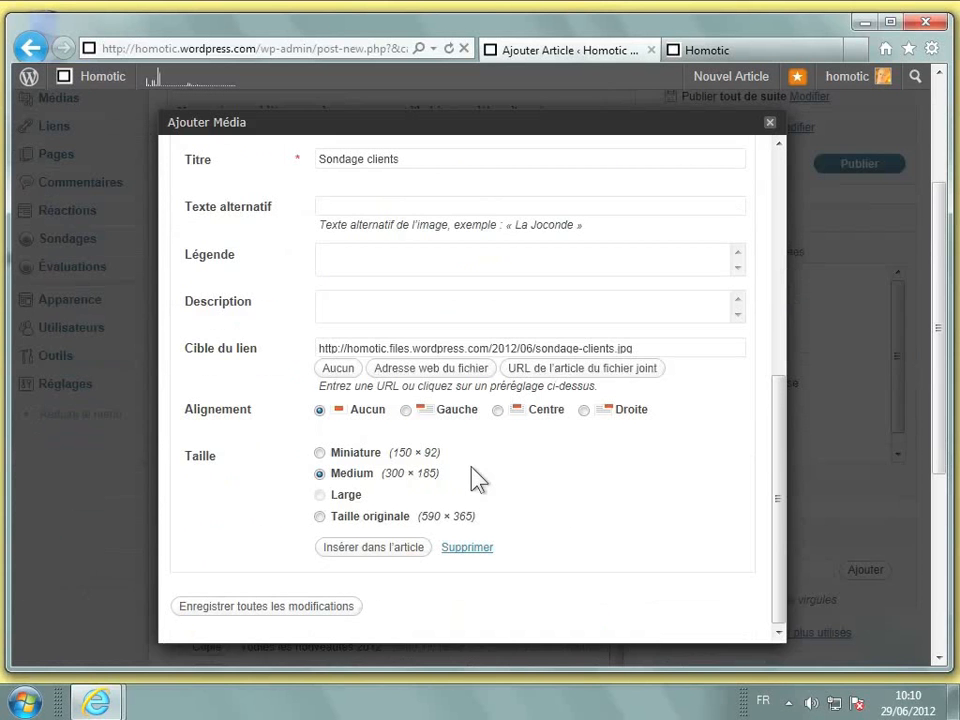
pyautogui.click(380, 548)
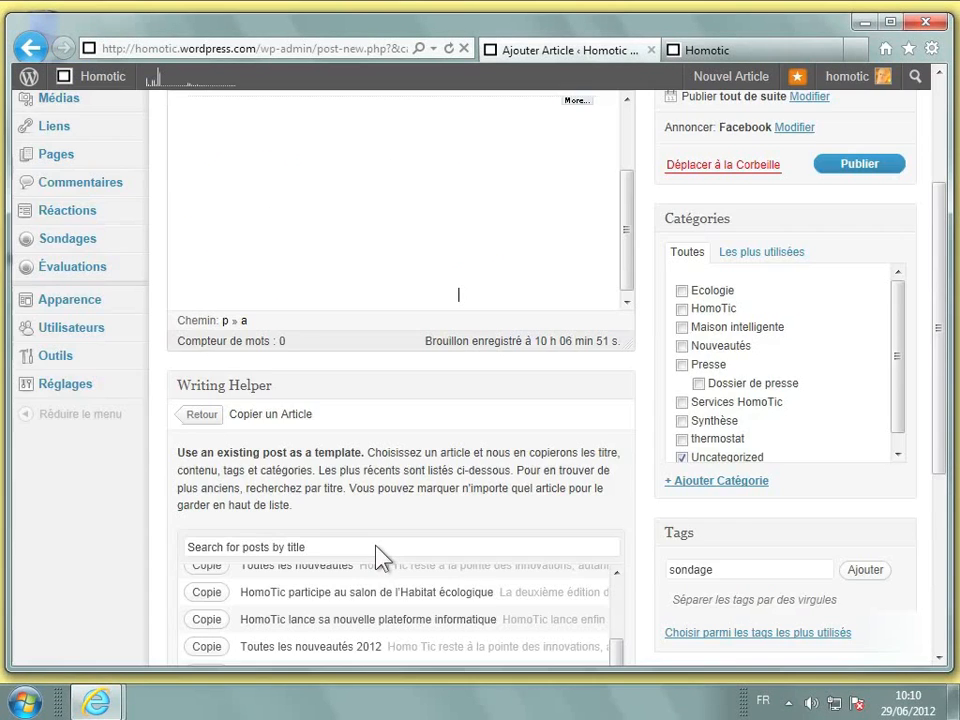
# Step: Review the edited content of "Résultats du sondage - habitat" and publish the article
pyautogui.scroll(2, 380, 555)
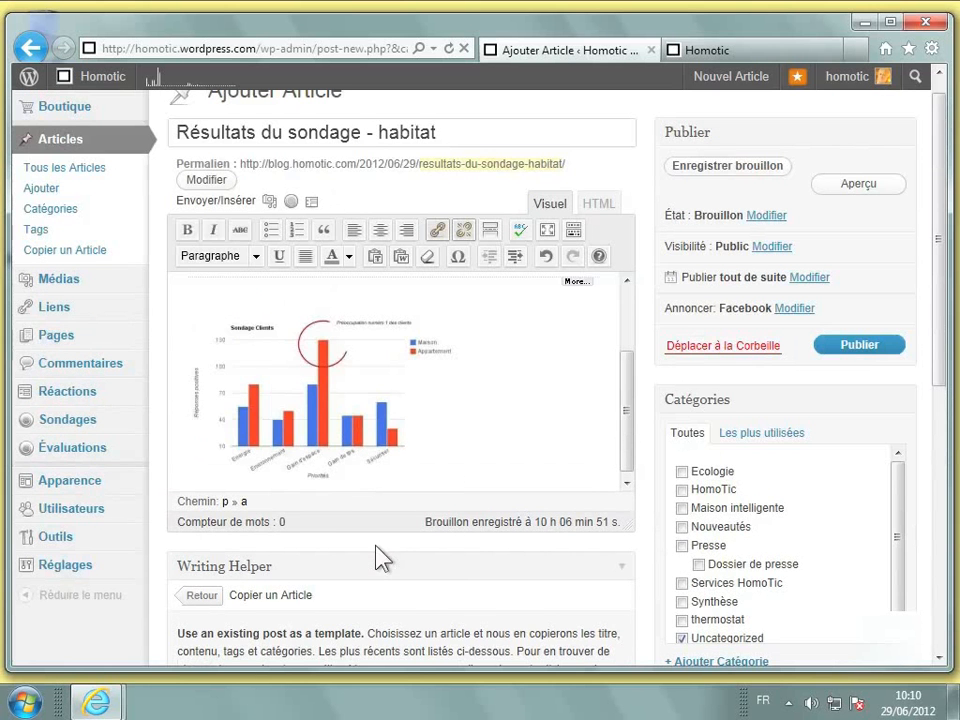
pyautogui.moveTo(626, 407); pyautogui.dragTo(626, 343)
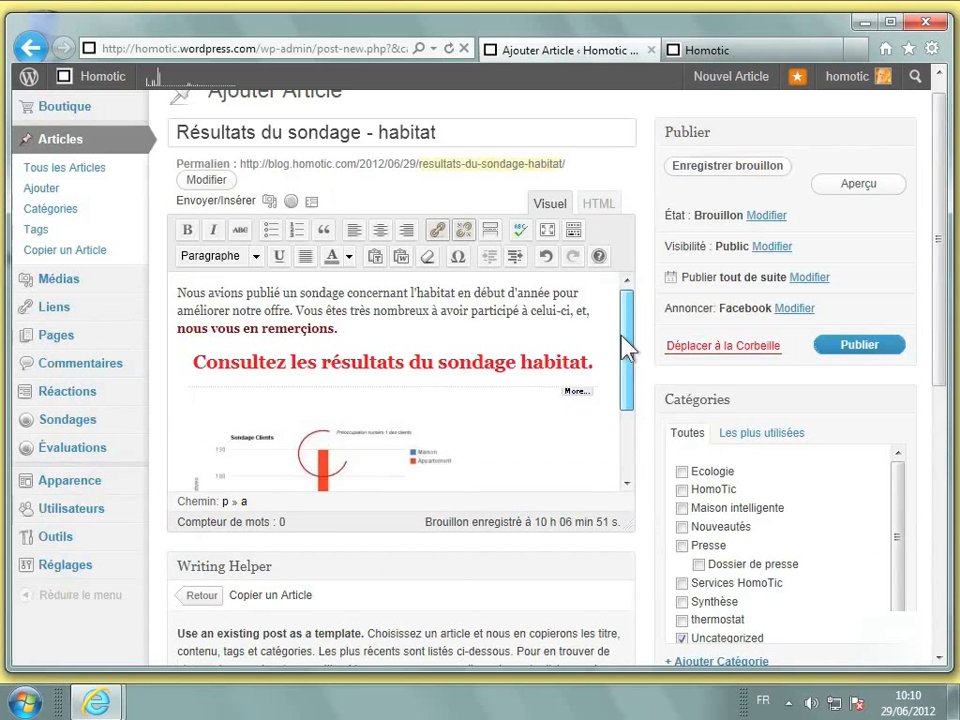
pyautogui.click(878, 346)
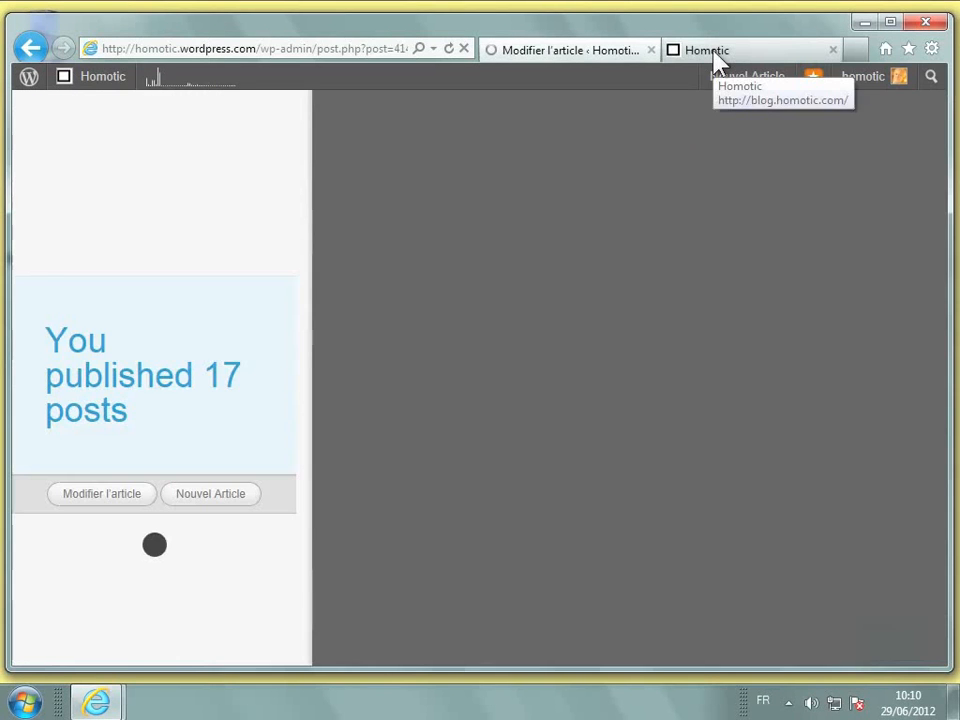
# Step: Reload the public Homotic blog and check the newly published "Résultats du sondage – habitat" article on its home page
pyautogui.click(714, 57)
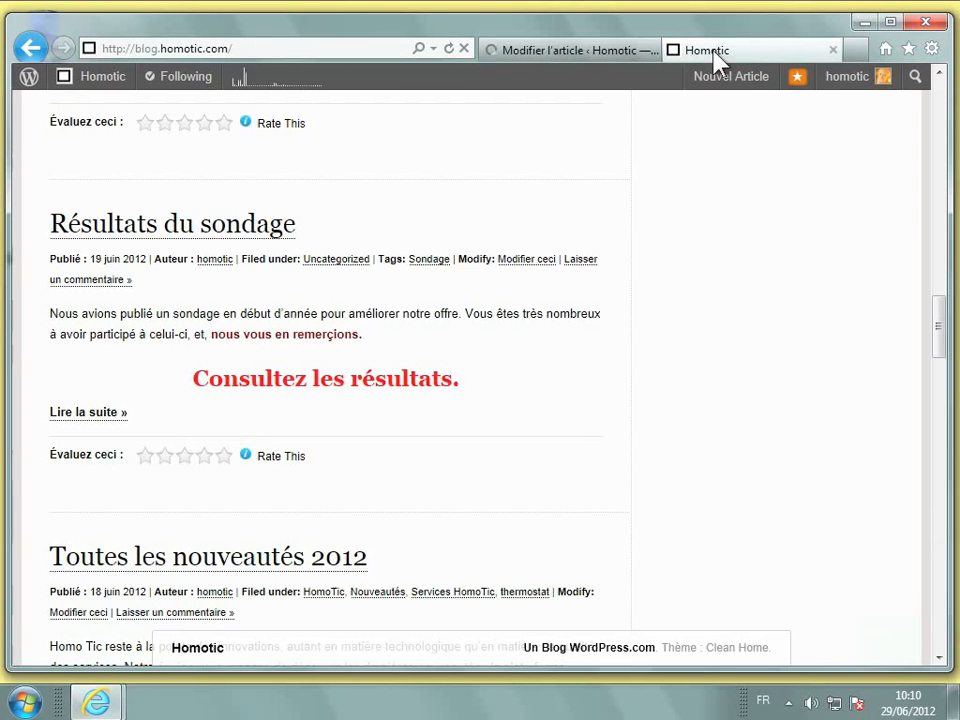
pyautogui.click(448, 49)
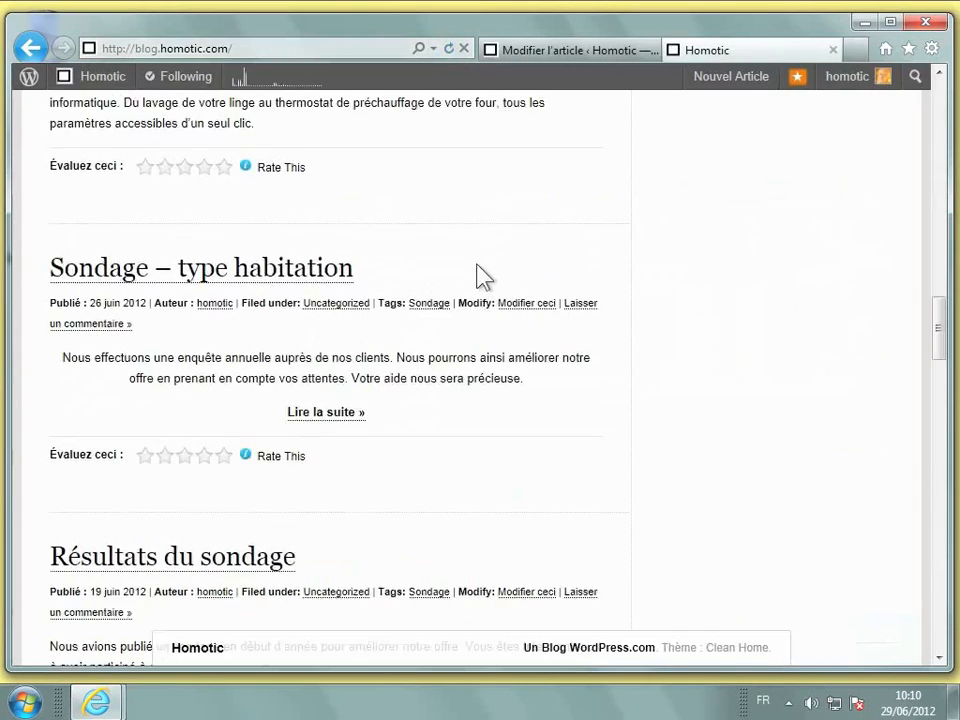
pyautogui.scroll(10, 478, 277)
pyautogui.scroll(15, 478, 277)
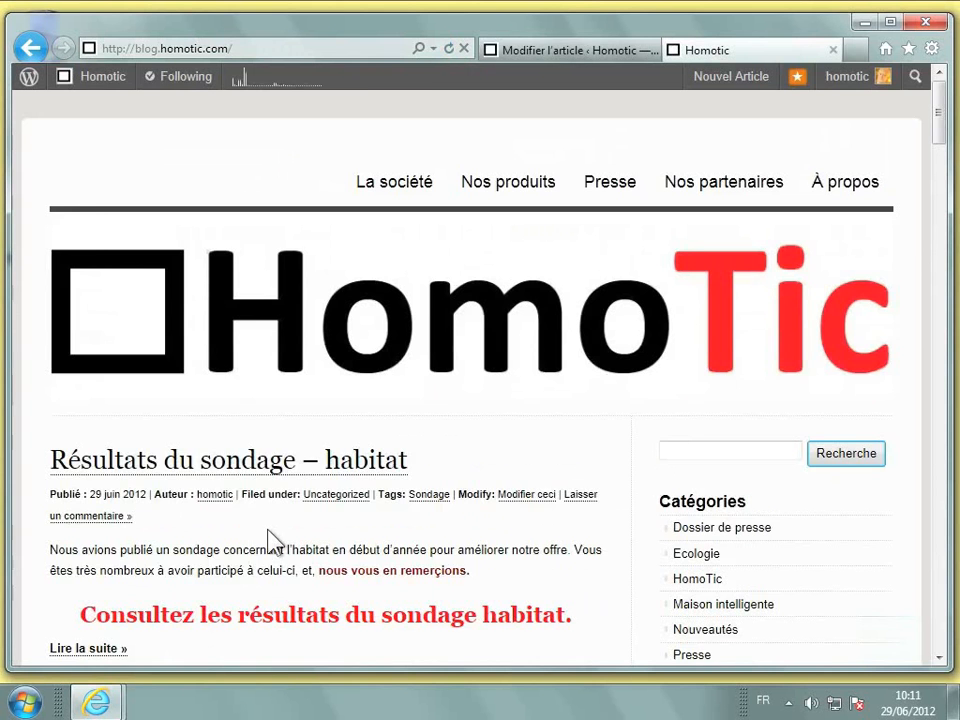
pyautogui.scroll(-1, 268, 541)
pyautogui.scroll(-1, 268, 530)
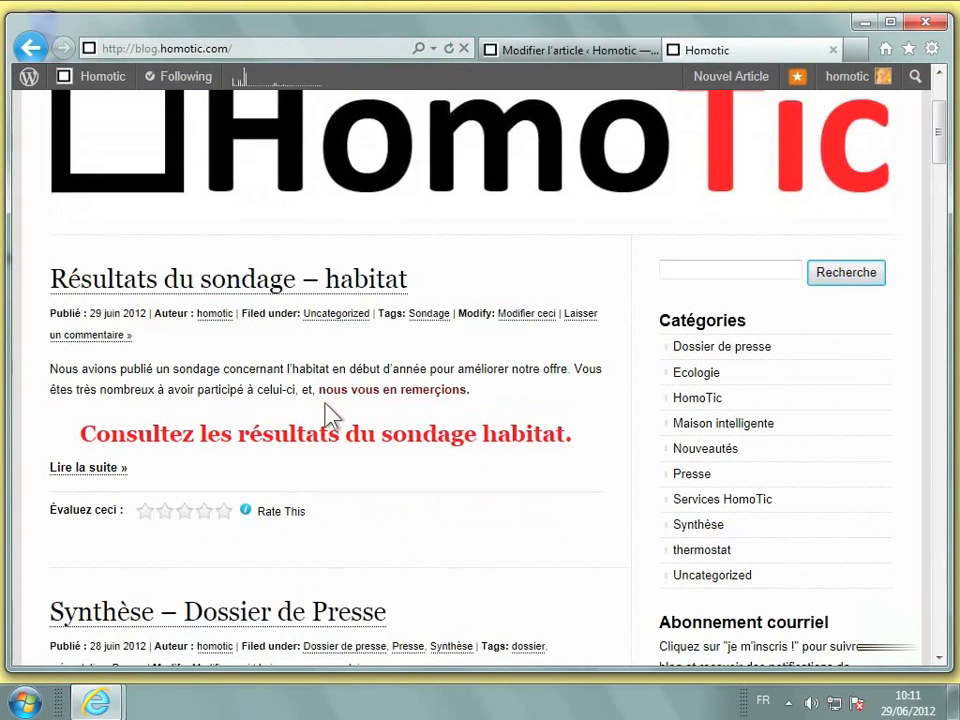